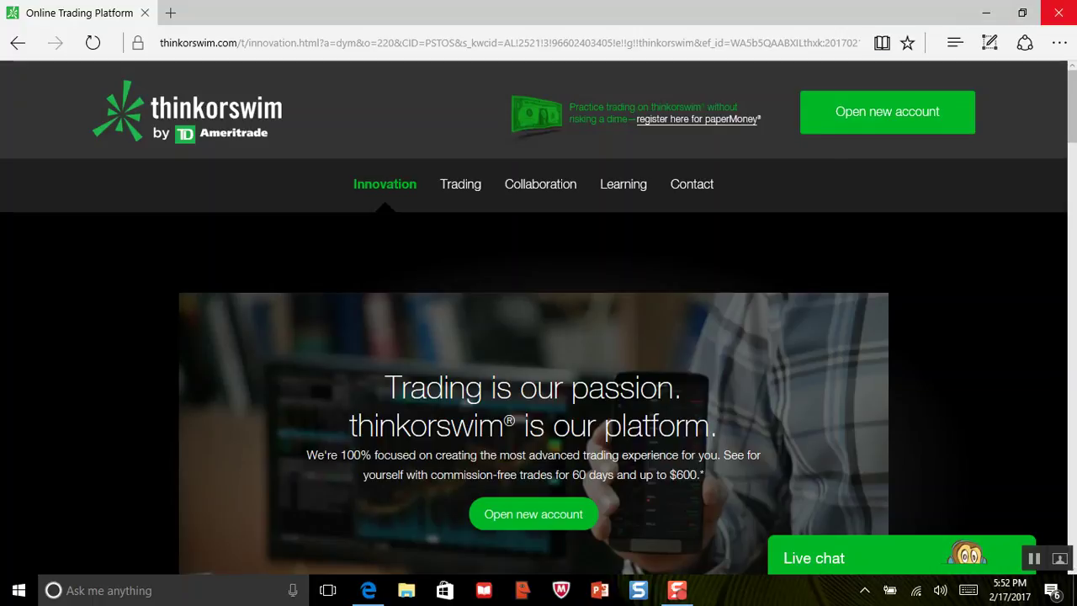
Restart Microsoft Edge and load google.com.
{"action": "left_click", "coordinate": [1058, 13]}
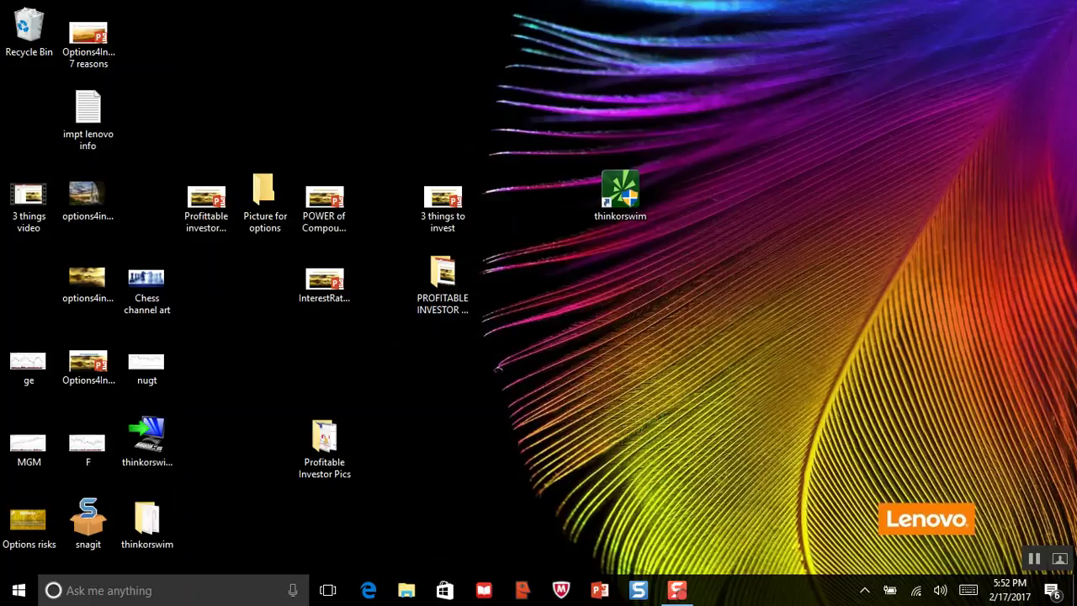
{"action": "left_click", "coordinate": [368, 590]}
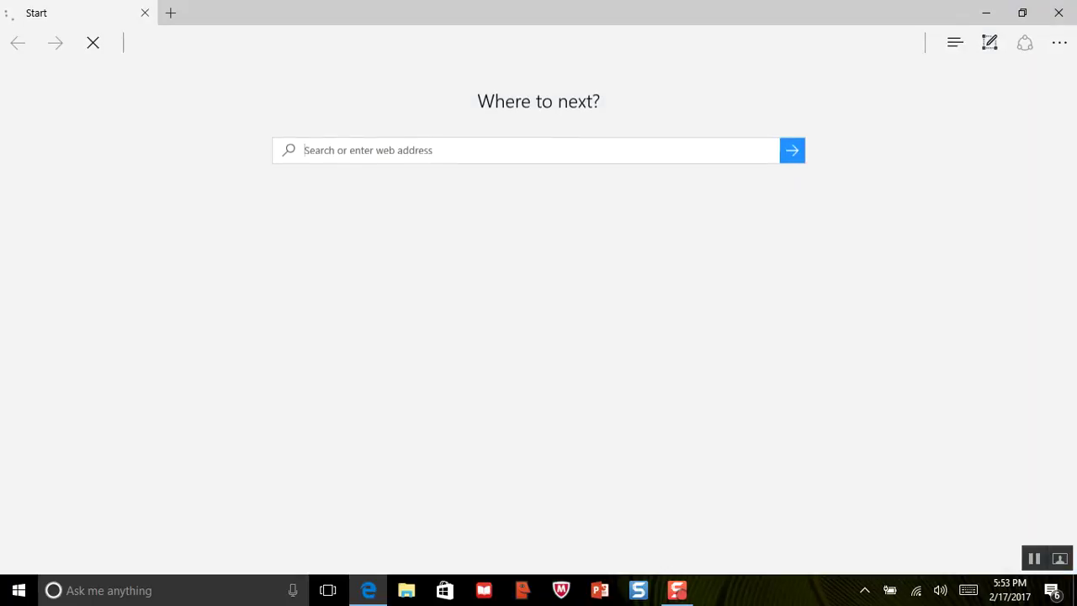
{"action": "type", "text": "g"}
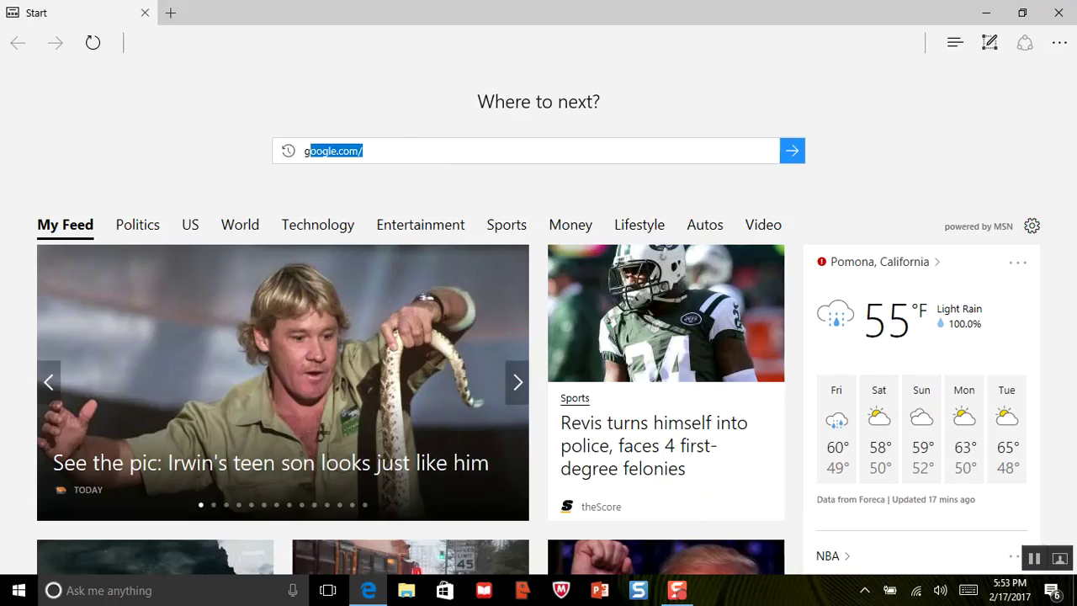
{"action": "type", "text": "o"}
{"action": "key", "text": "Return"}
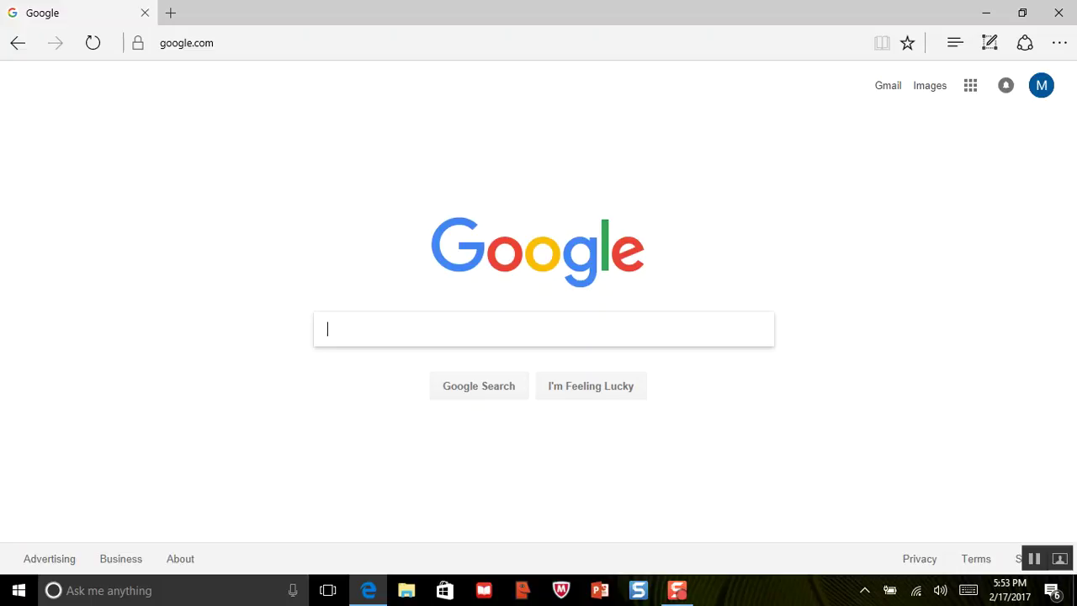
Search Google for 'thinkorswim' and open the thinkorswim.com link.
{"action": "type", "text": "th"}
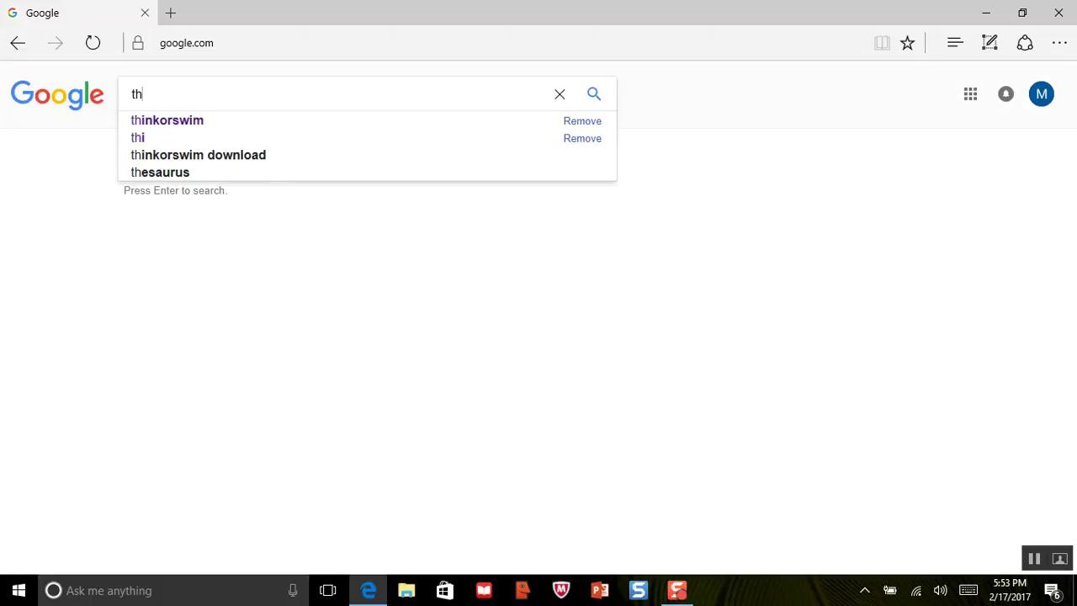
{"action": "left_click", "coordinate": [167, 121]}
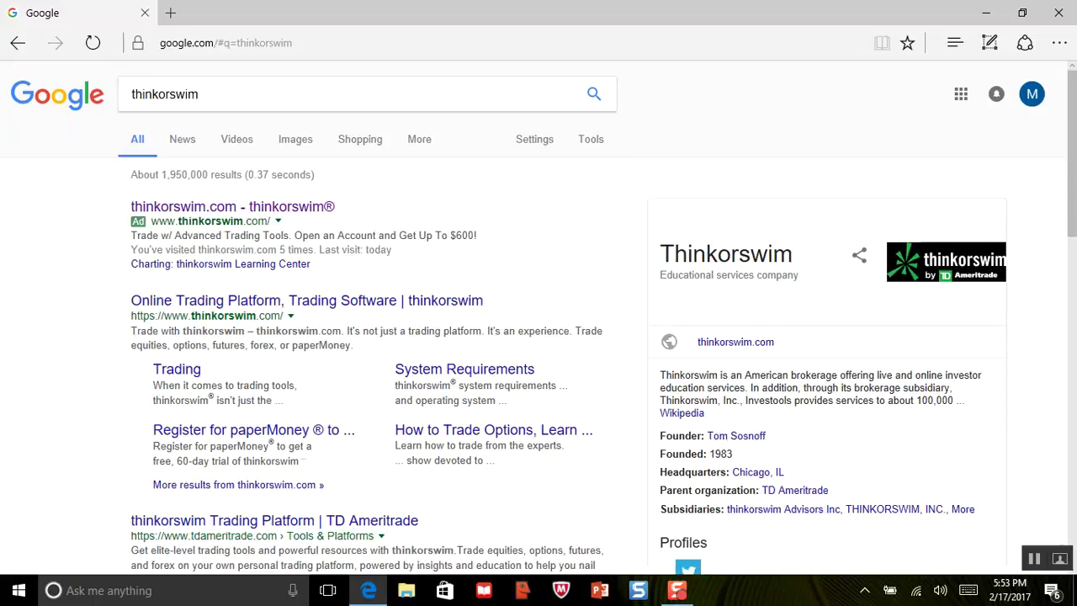
{"action": "left_click", "coordinate": [232, 207]}
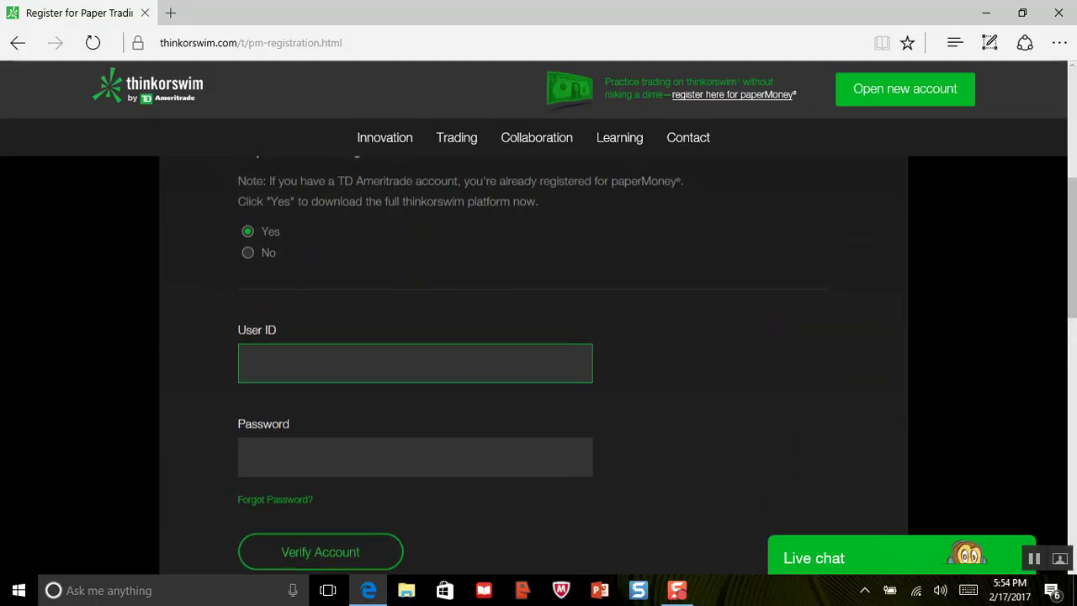
Answer 'No' to having a TD Ameritrade account and scroll down the paperMoney registration form.
{"action": "left_click", "coordinate": [247, 260]}
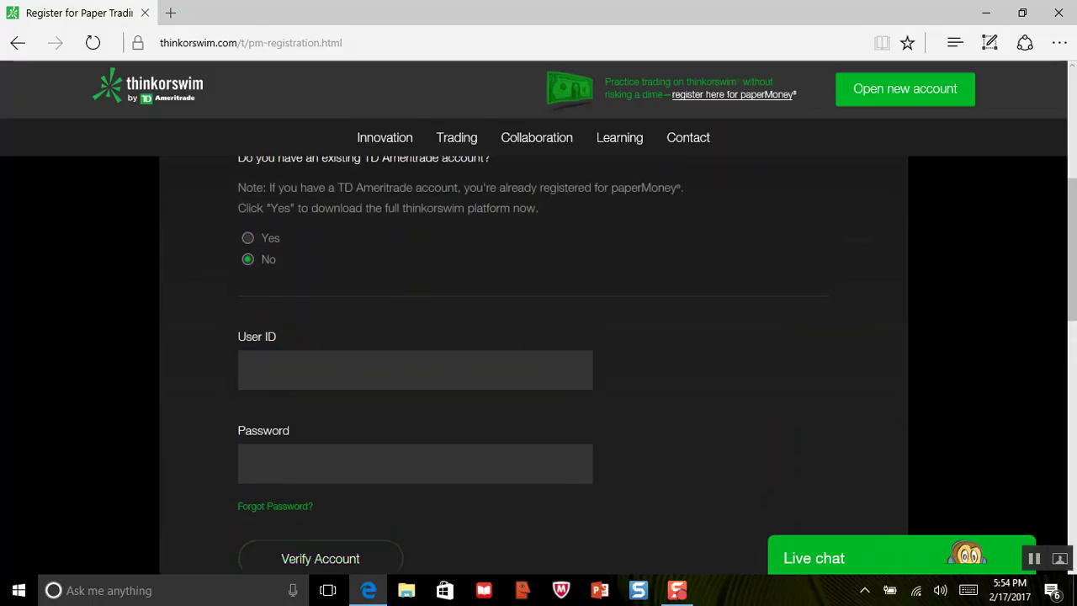
{"action": "scroll", "coordinate": [539, 362], "scroll_direction": "down", "scroll_amount": 2}
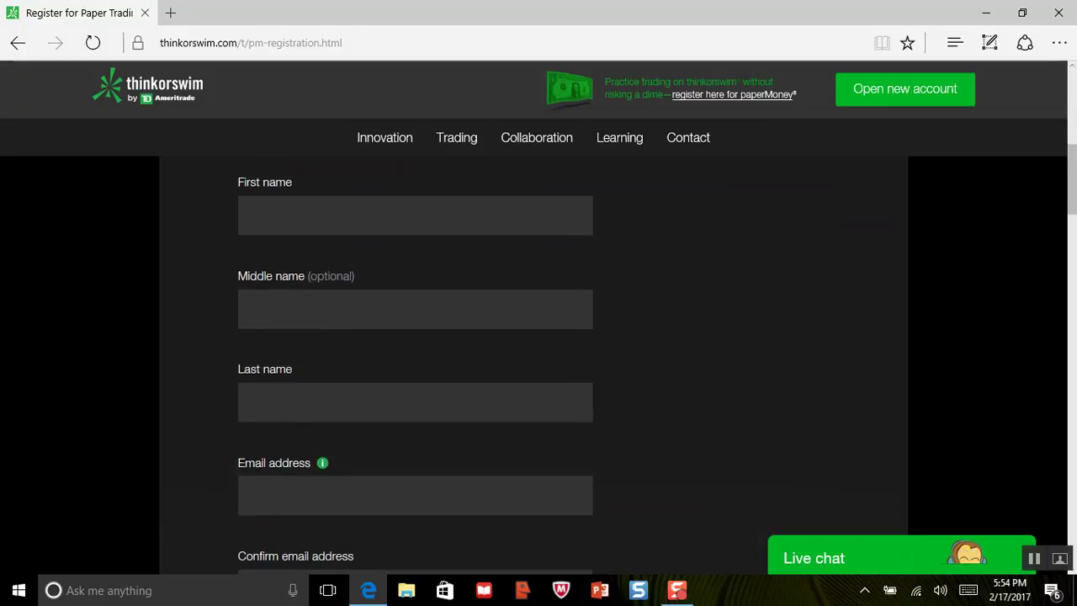
{"action": "scroll", "coordinate": [538, 362], "scroll_direction": "down", "scroll_amount": 2}
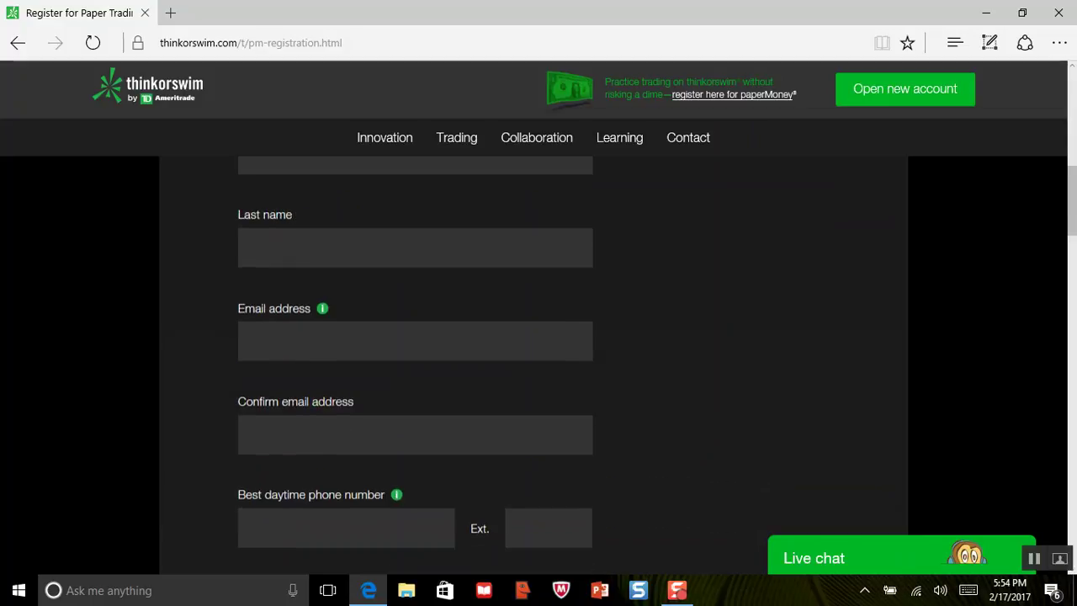
{"action": "scroll", "coordinate": [539, 362], "scroll_direction": "down", "scroll_amount": 2}
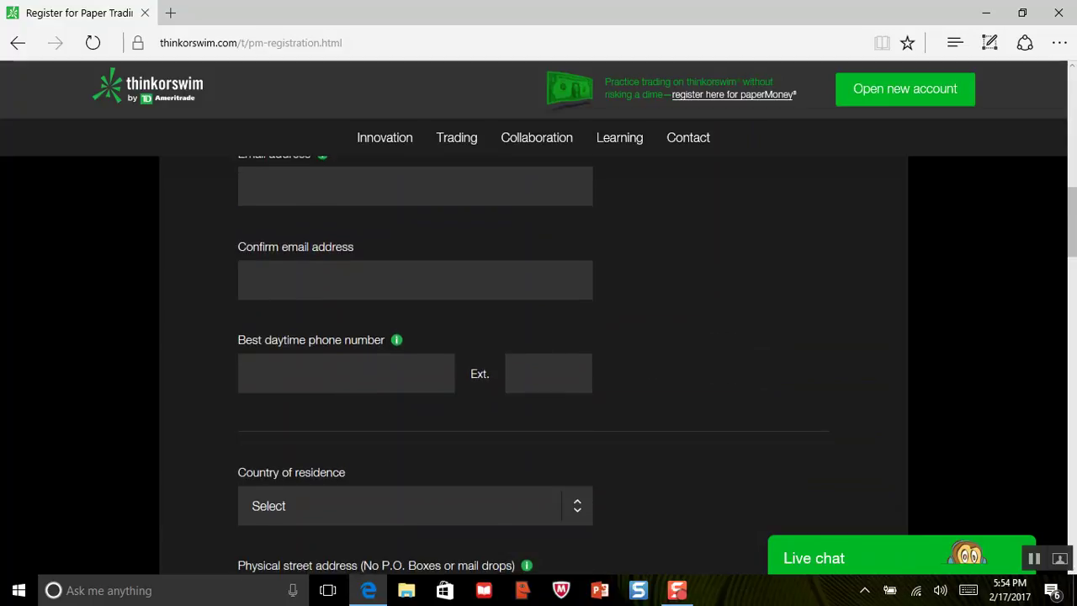
{"action": "scroll", "coordinate": [538, 362], "scroll_direction": "down", "scroll_amount": 3}
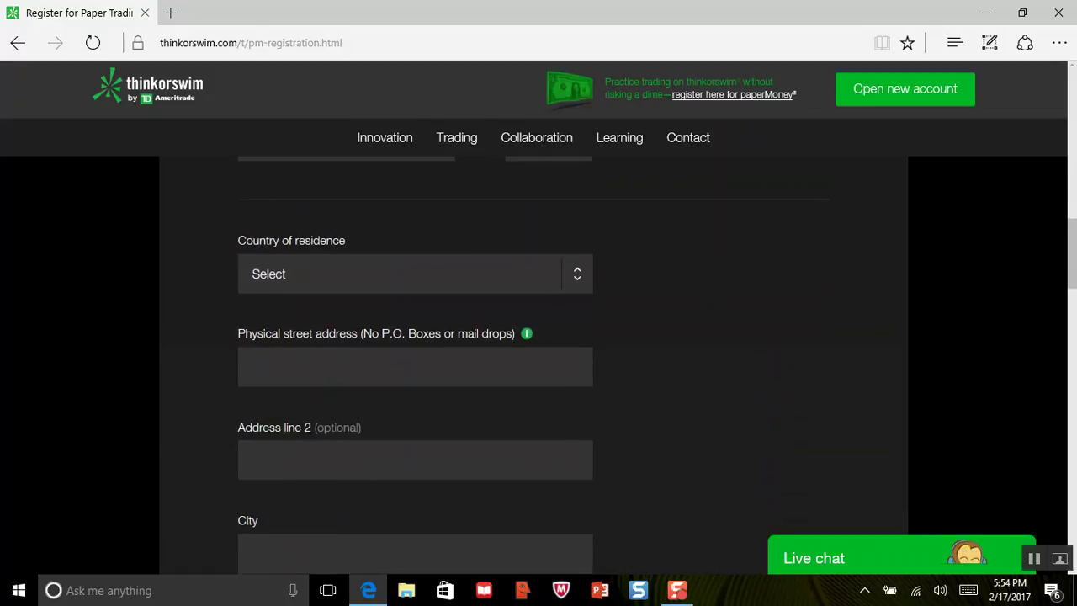
{"action": "scroll", "coordinate": [538, 362], "scroll_direction": "down", "scroll_amount": 2}
{"action": "scroll", "coordinate": [539, 361], "scroll_direction": "down", "scroll_amount": 1}
{"action": "scroll", "coordinate": [538, 362], "scroll_direction": "down", "scroll_amount": 5}
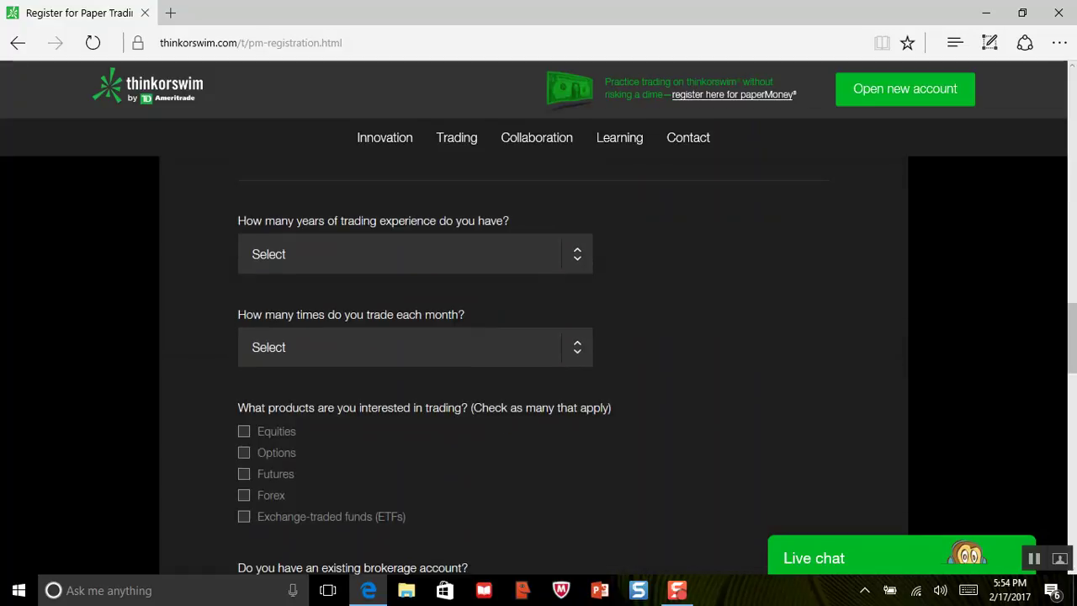
{"action": "scroll", "coordinate": [539, 362], "scroll_direction": "down", "scroll_amount": 1}
{"action": "scroll", "coordinate": [539, 362], "scroll_direction": "up", "scroll_amount": 2}
{"action": "scroll", "coordinate": [539, 362], "scroll_direction": "down", "scroll_amount": 2}
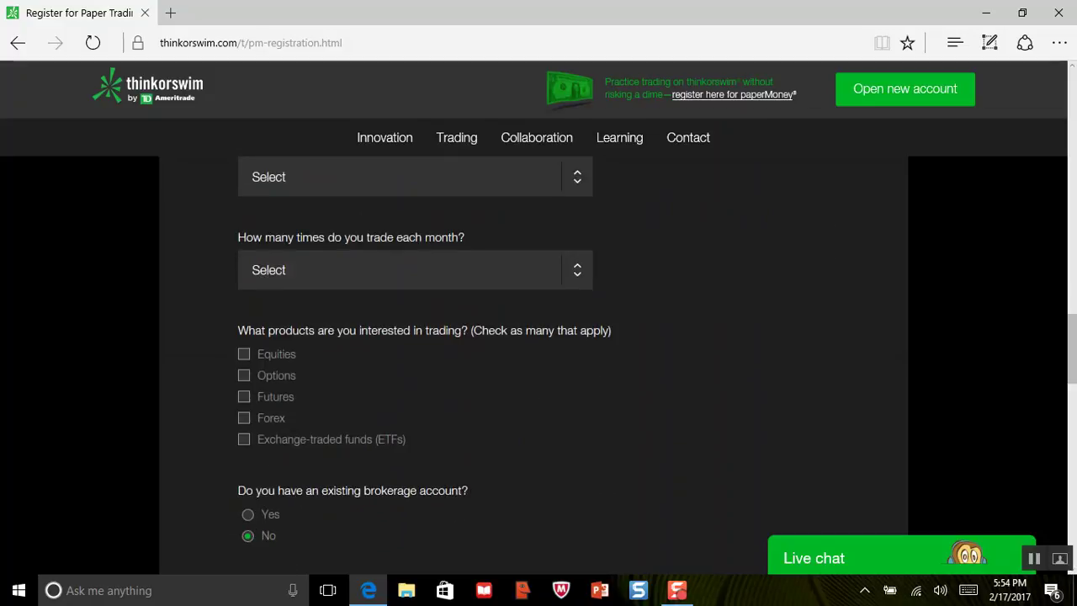
{"action": "scroll", "coordinate": [538, 361], "scroll_direction": "down", "scroll_amount": 3}
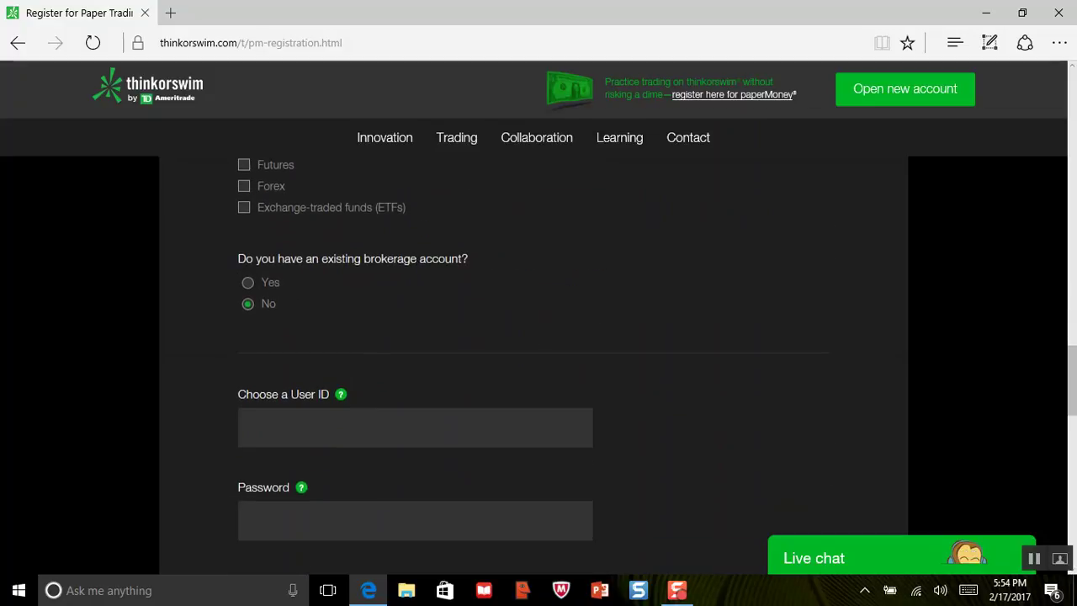
{"action": "scroll", "coordinate": [538, 362], "scroll_direction": "down", "scroll_amount": 2}
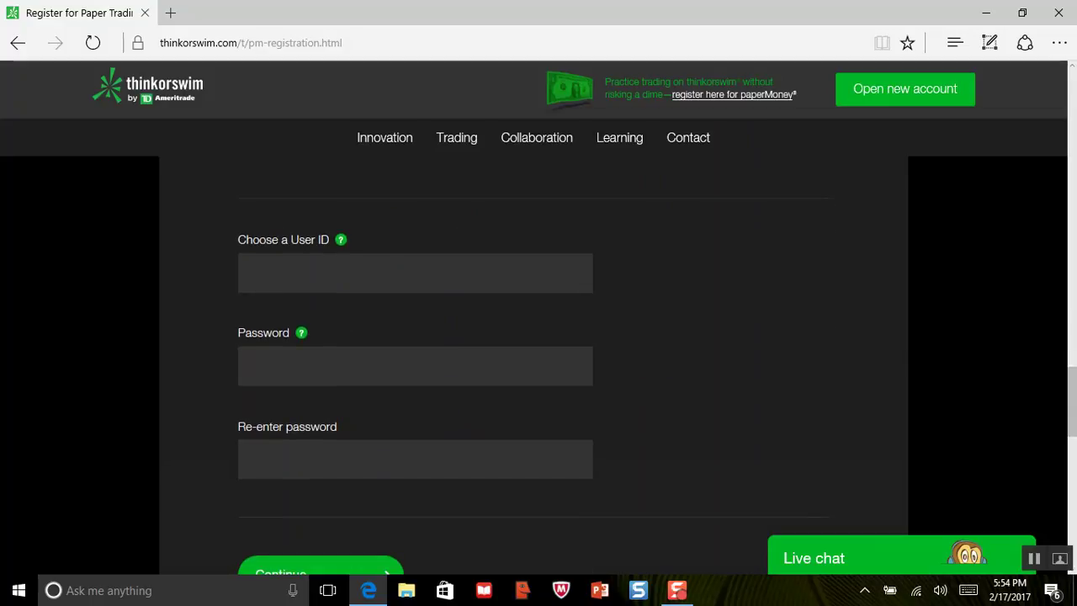
{"action": "scroll", "coordinate": [538, 336], "scroll_direction": "down", "scroll_amount": 2}
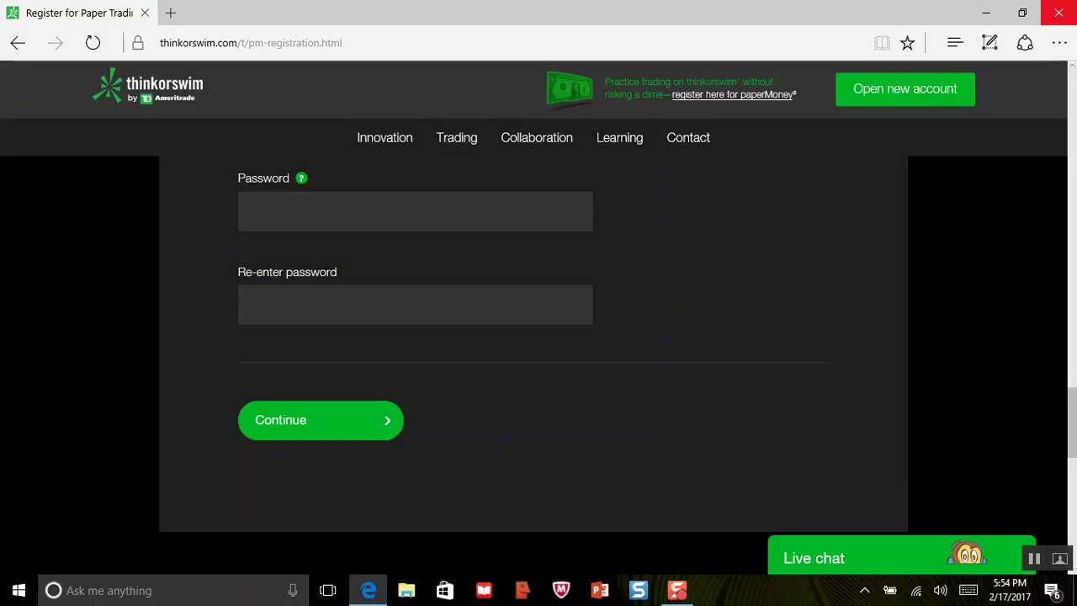
Close the browser, launch thinkorswim from its desktop shortcut, and enter the user ID.
{"action": "left_click", "coordinate": [1057, 13]}
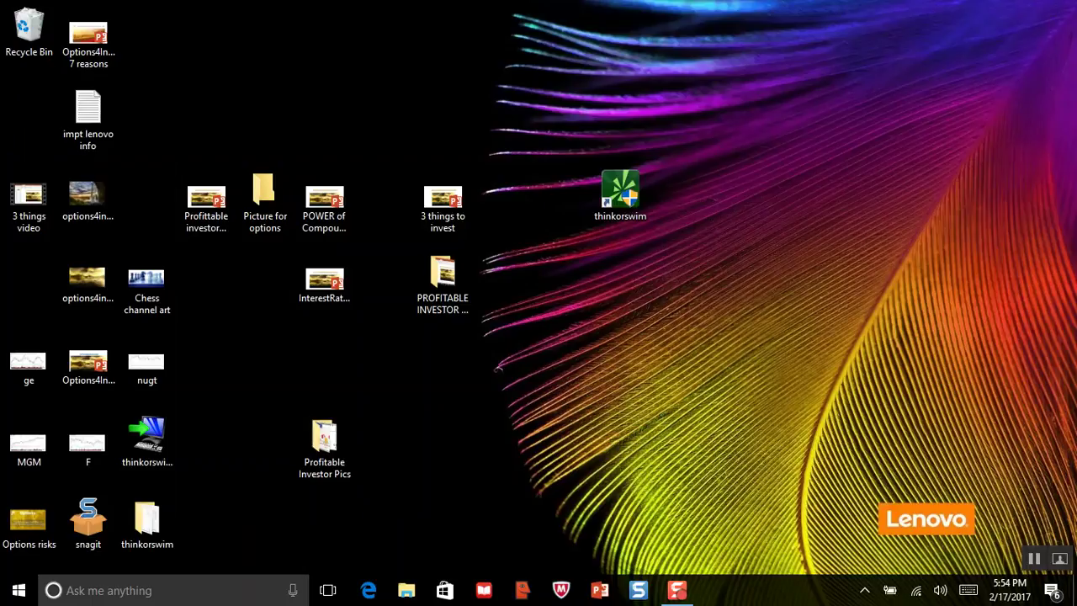
{"action": "left_click", "coordinate": [620, 195]}
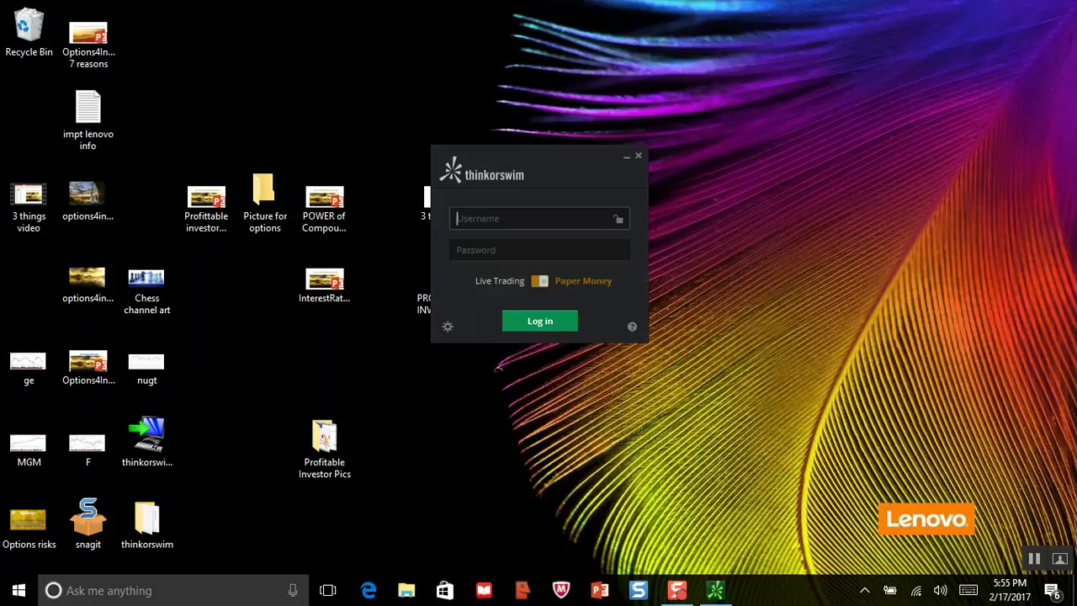
{"action": "type", "text": "kolob688"}
Enter the account password, switch the login to Paper Money, and sign in.
{"action": "left_click", "coordinate": [539, 250]}
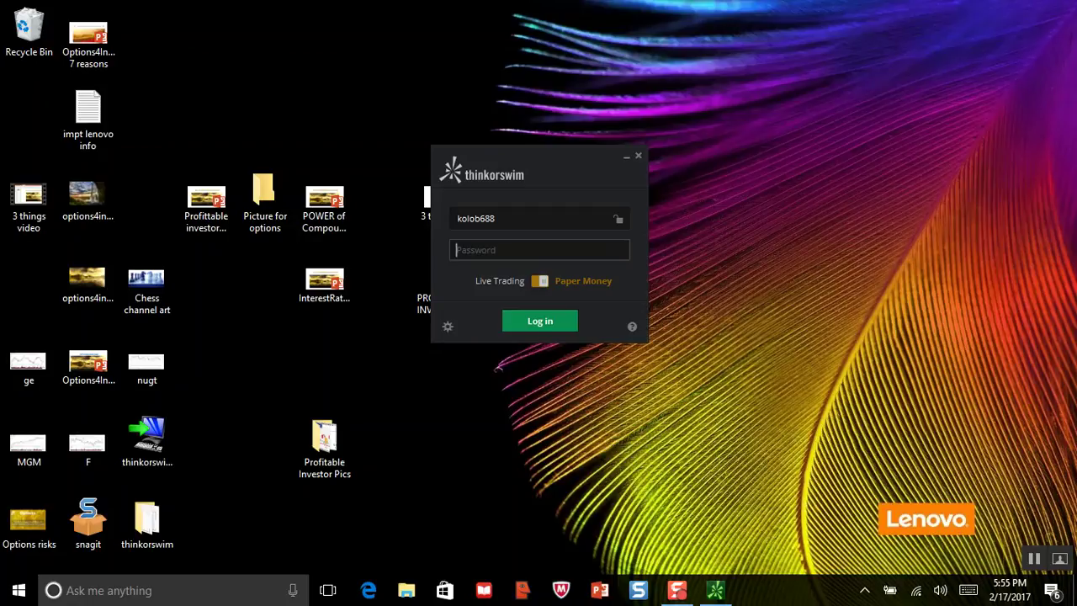
{"action": "type", "text": "••••••••"}
{"action": "left_click", "coordinate": [540, 280]}
{"action": "key", "text": "Return"}
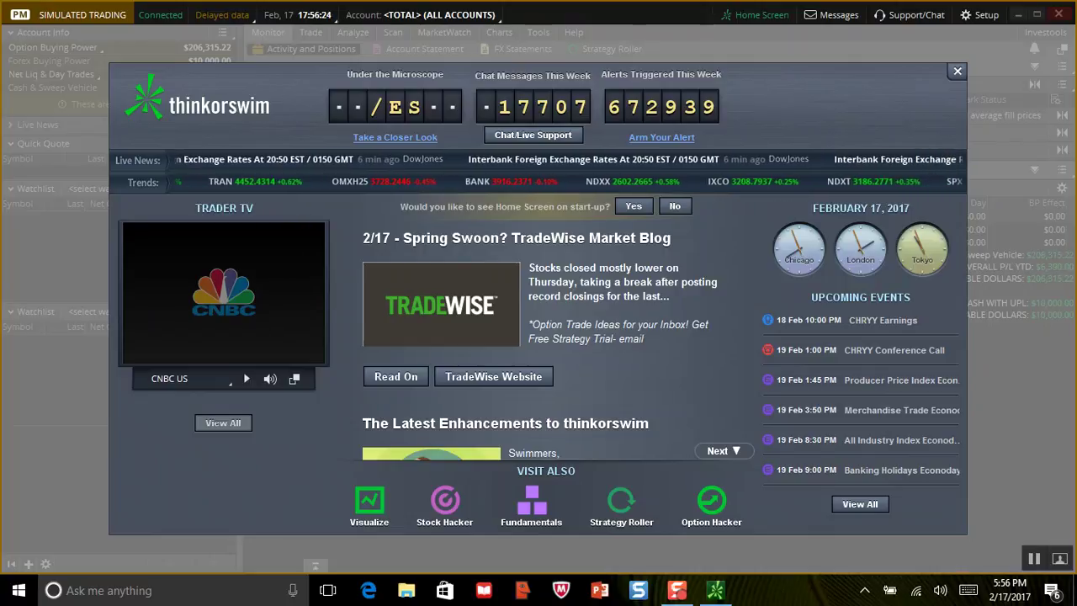
Dismiss the Home Screen and switch to the Trade tab's All Products page.
{"action": "left_click", "coordinate": [957, 70]}
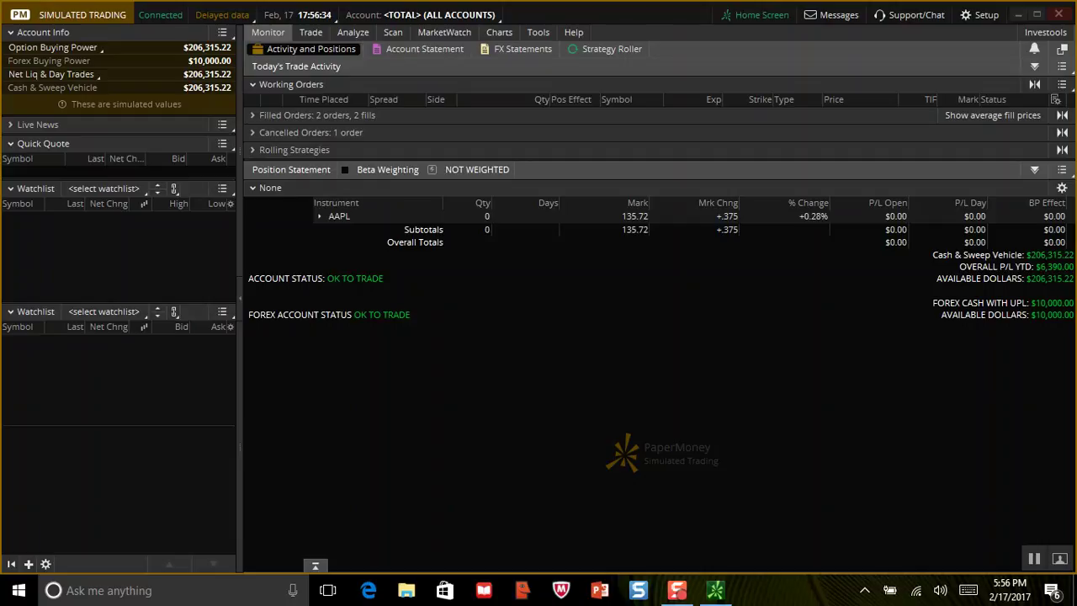
{"action": "mouse_move", "coordinate": [311, 32]}
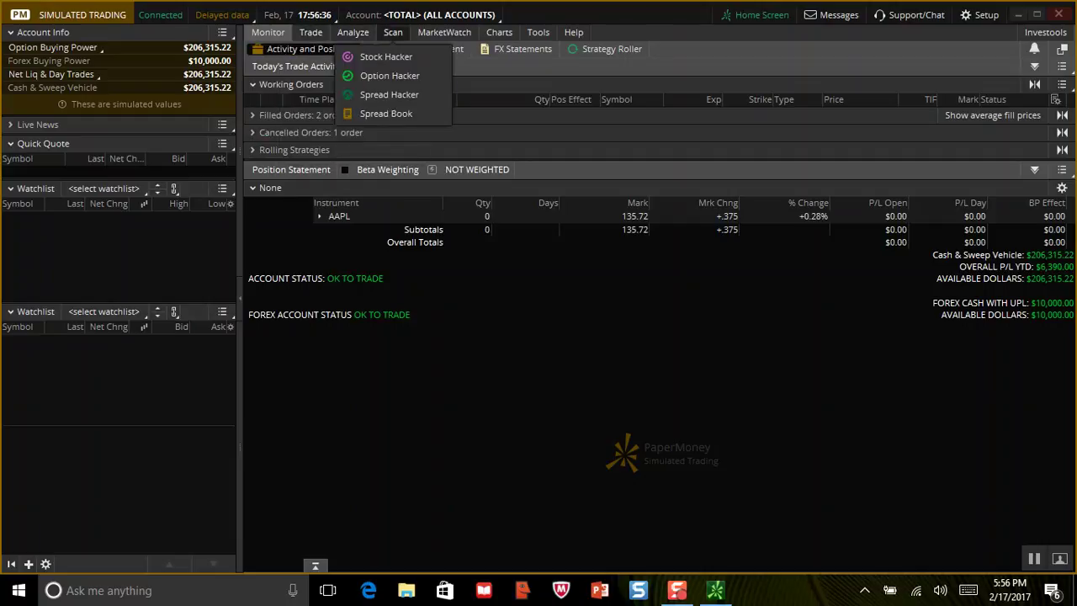
{"action": "mouse_move", "coordinate": [445, 32]}
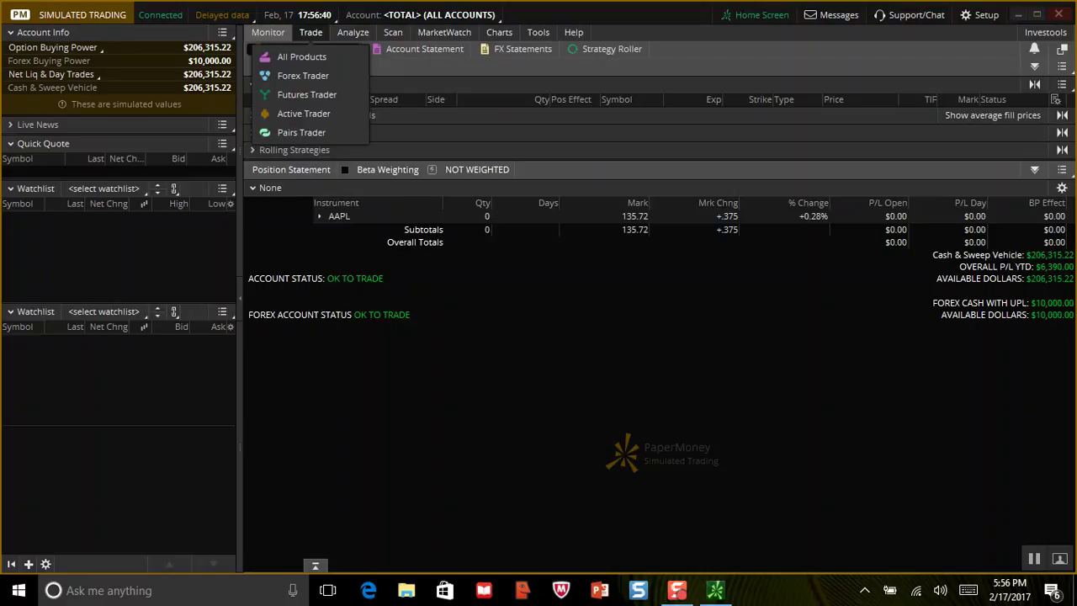
{"action": "left_click", "coordinate": [311, 32]}
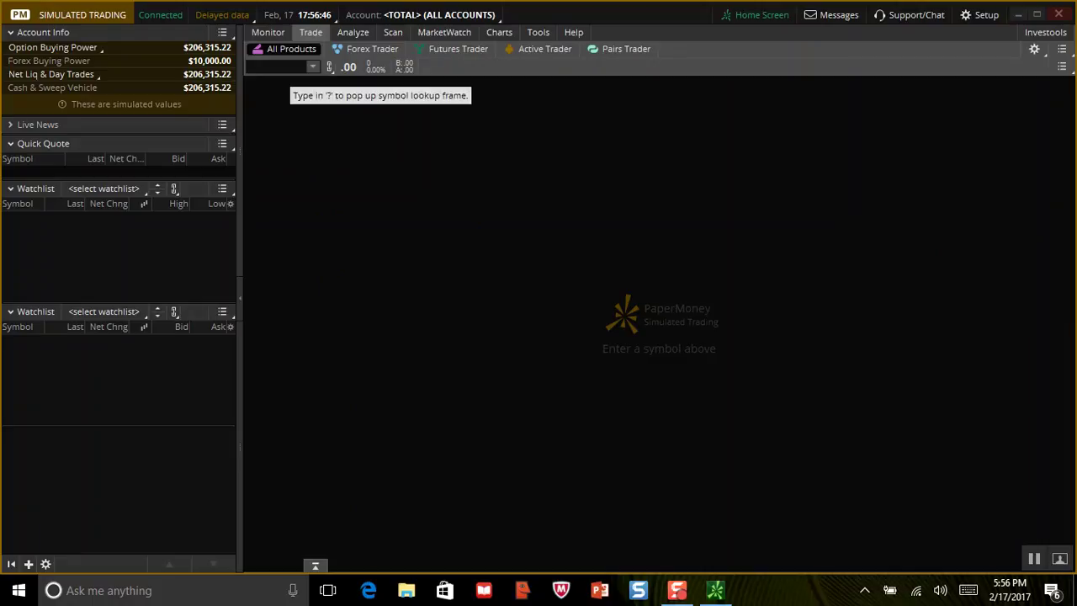
Load AAPL (APPLE INC COM) quotes and raise the buy order quantity toward 100 shares.
{"action": "left_click", "coordinate": [282, 68]}
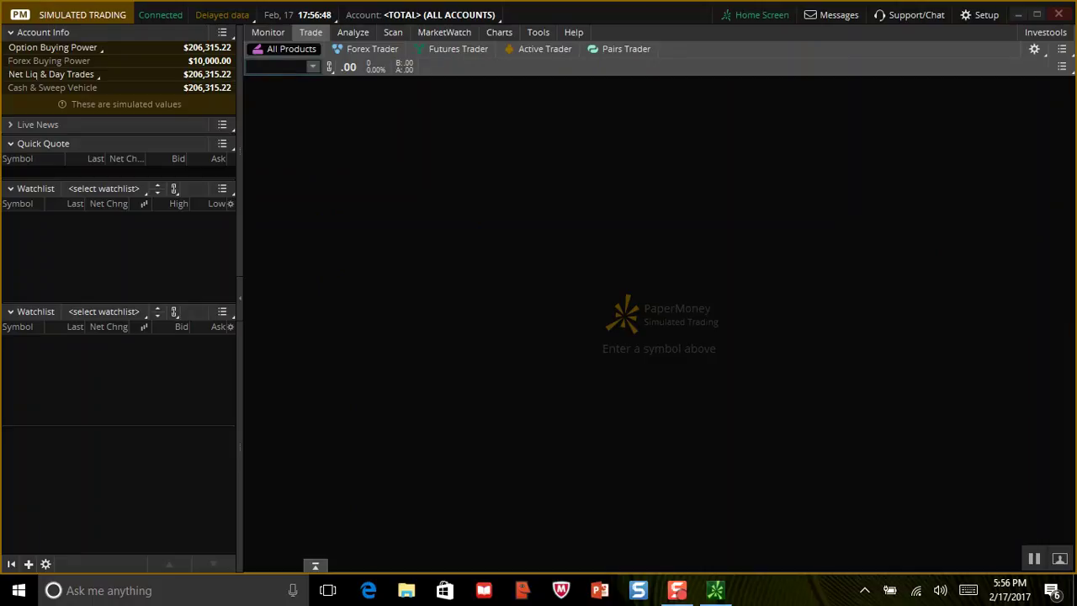
{"action": "type", "text": "AA"}
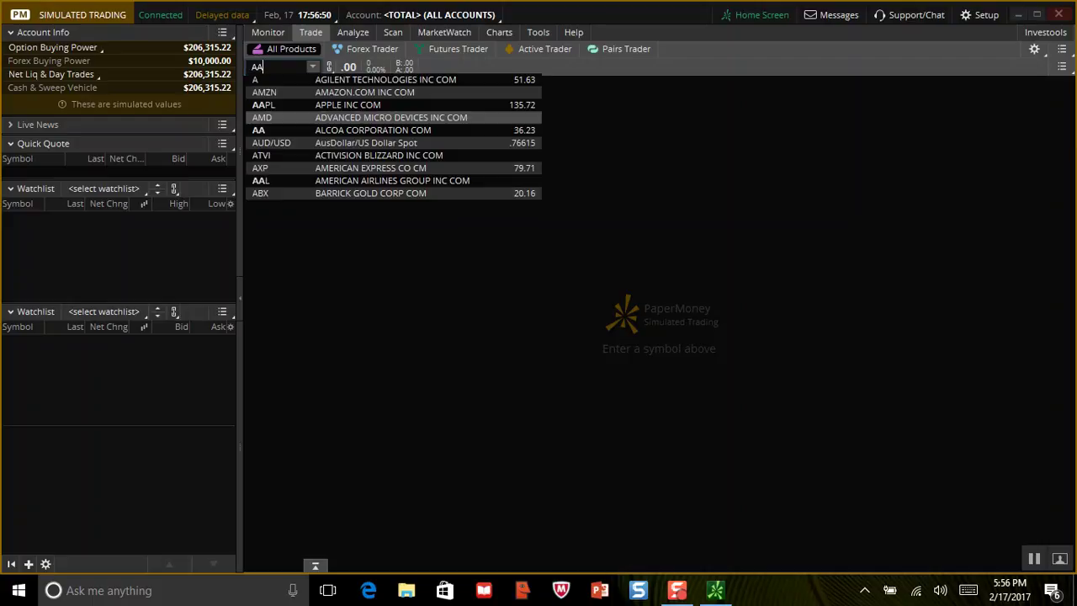
{"action": "type", "text": "PL"}
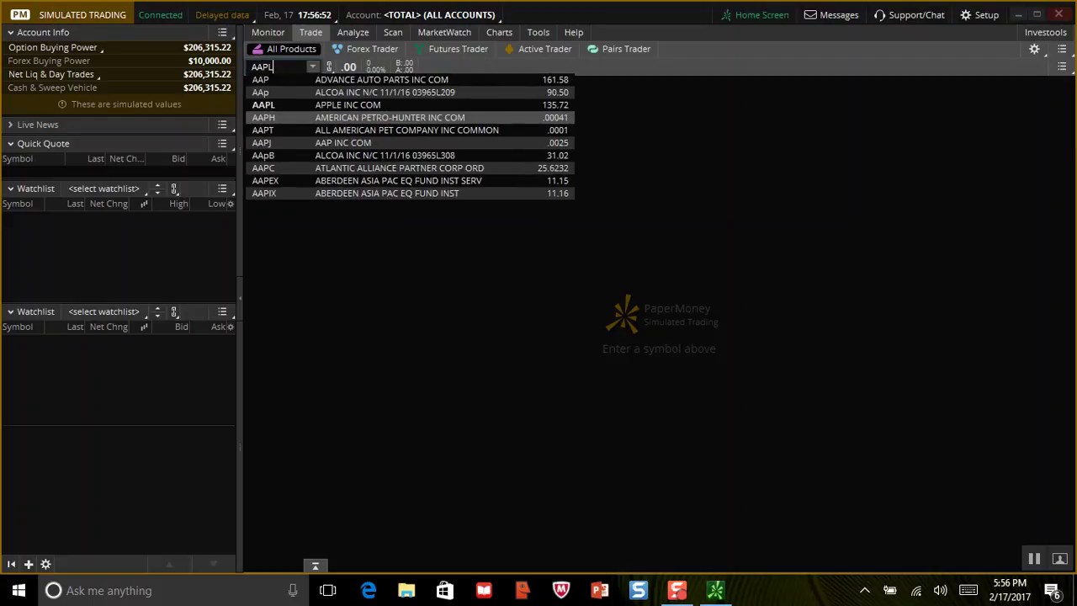
{"action": "key", "text": "Up"}
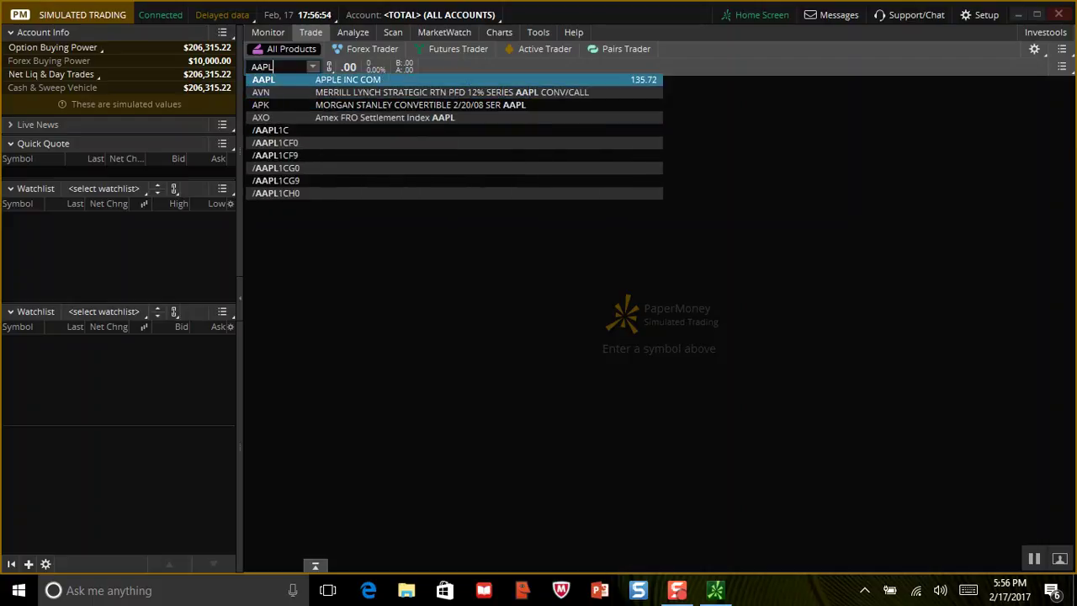
{"action": "key", "text": "Return"}
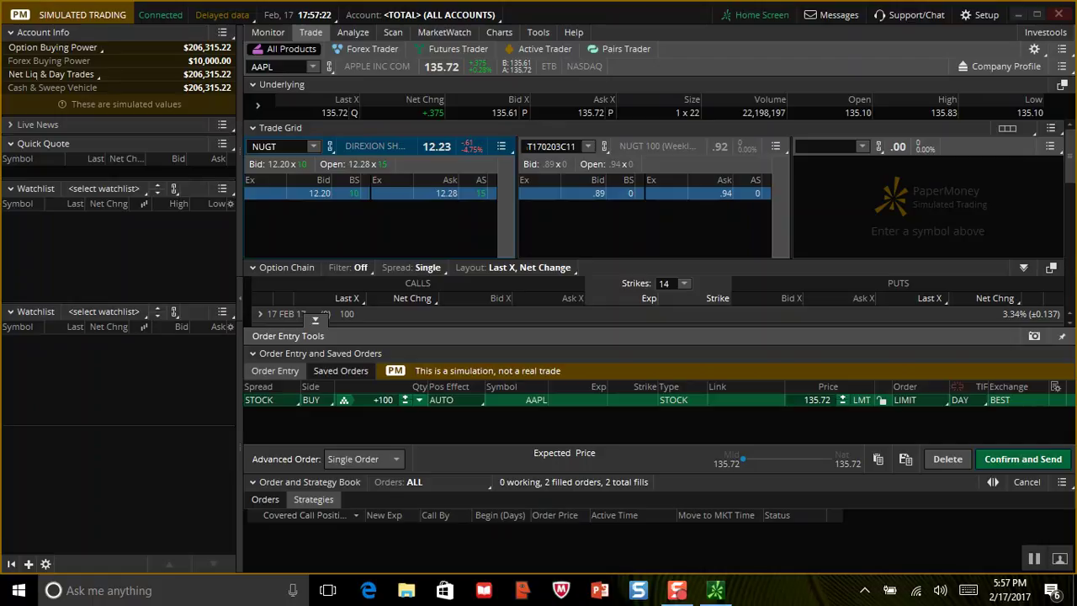
{"action": "left_click", "coordinate": [405, 396]}
{"action": "left_click", "coordinate": [405, 395]}
{"action": "left_click", "coordinate": [404, 396]}
{"action": "left_click", "coordinate": [405, 395]}
{"action": "key", "text": "BackSpace"}
{"action": "key", "text": "BackSpace"}
{"action": "type", "text": "10"}
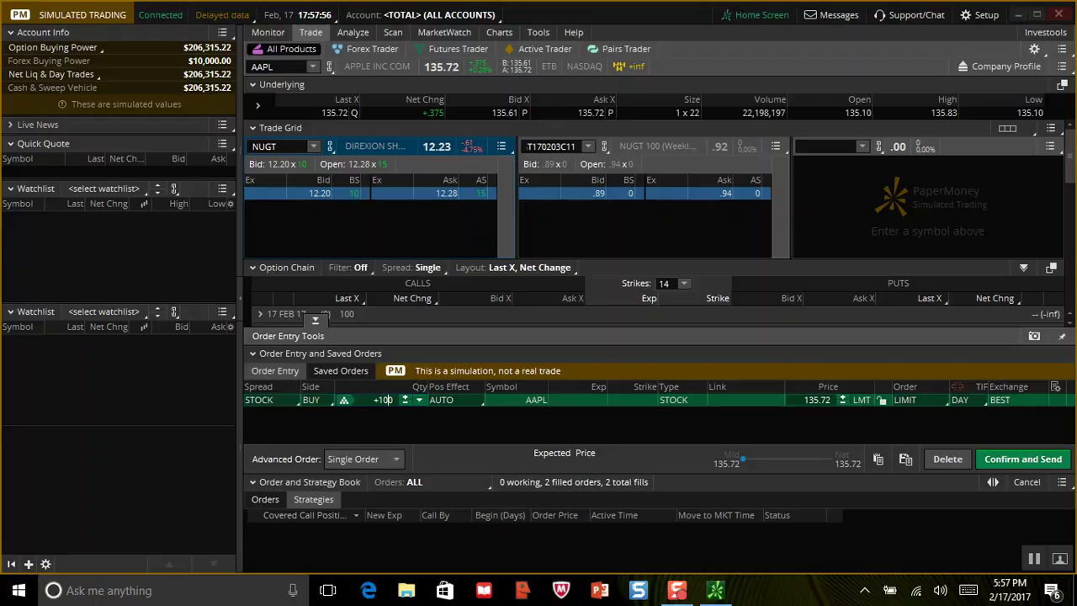
Confirm and send the 100-share AAPL buy at 135.72 limit, then check Monitor activity.
{"action": "left_click", "coordinate": [1023, 459]}
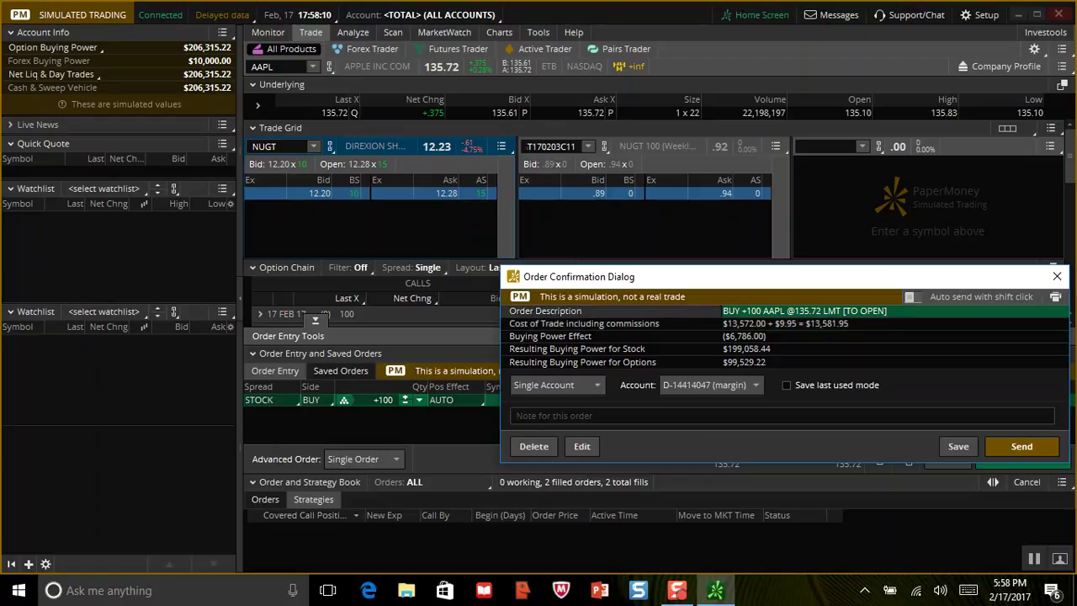
{"action": "left_click", "coordinate": [1022, 446]}
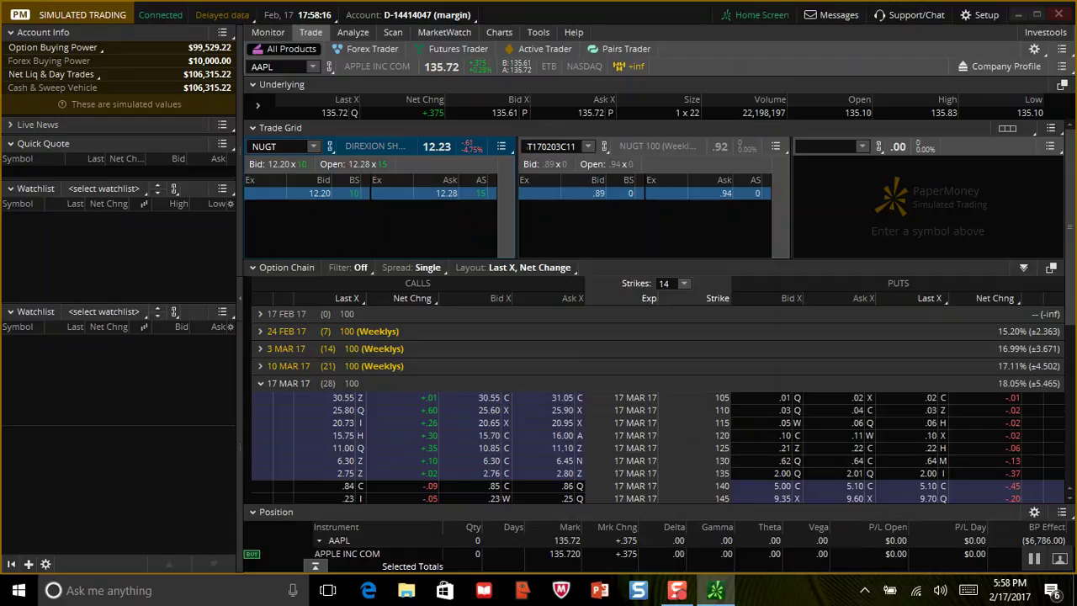
{"action": "left_click", "coordinate": [267, 32]}
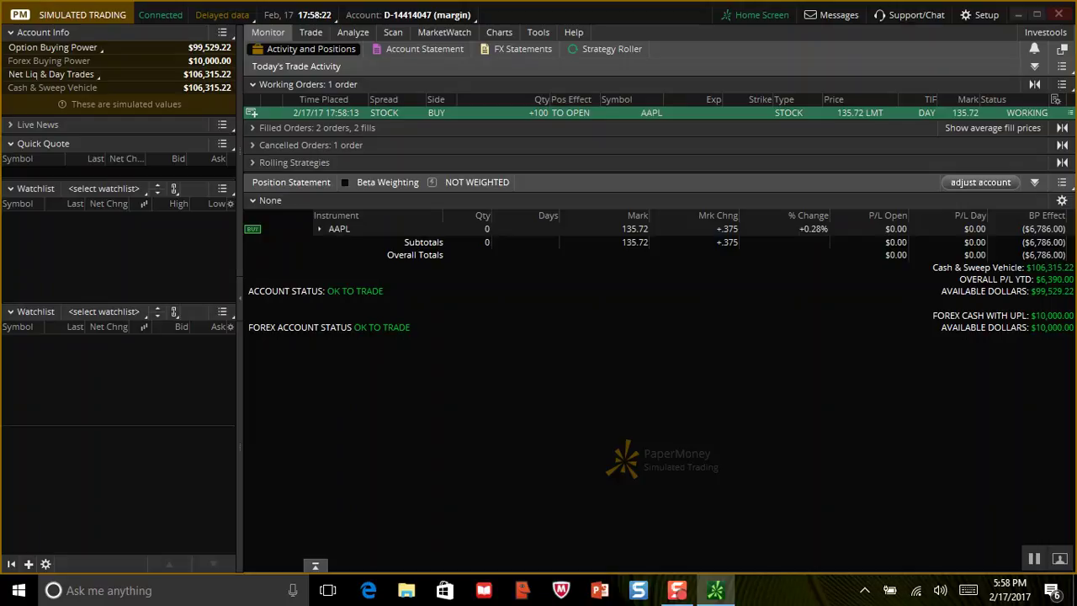
Cancel the working AAPL 100-share buy at 135.72 from its order menu.
{"action": "left_click", "coordinate": [1070, 113]}
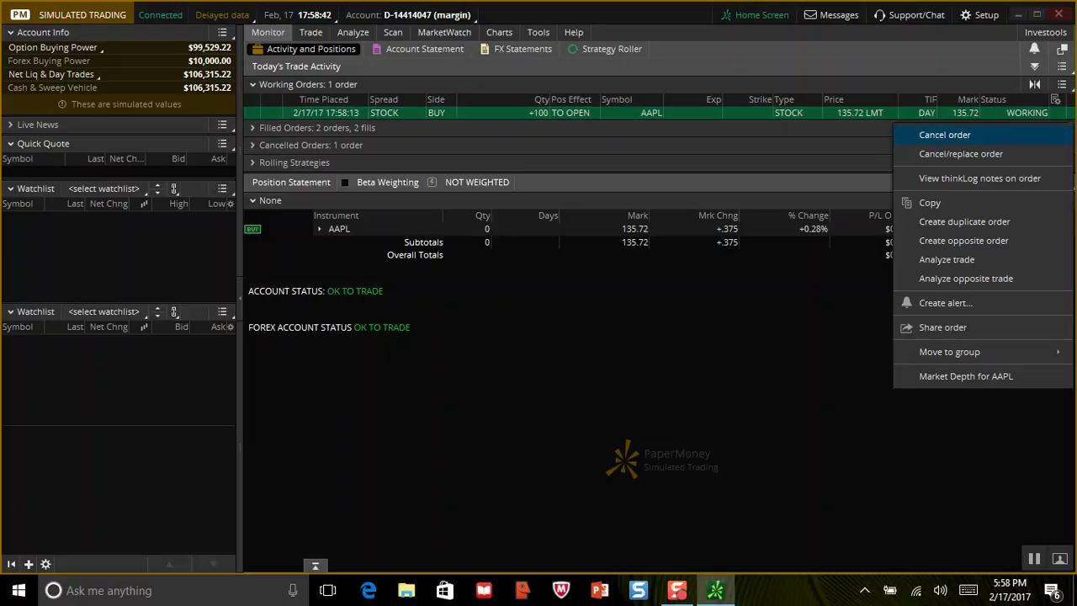
{"action": "left_click", "coordinate": [944, 134]}
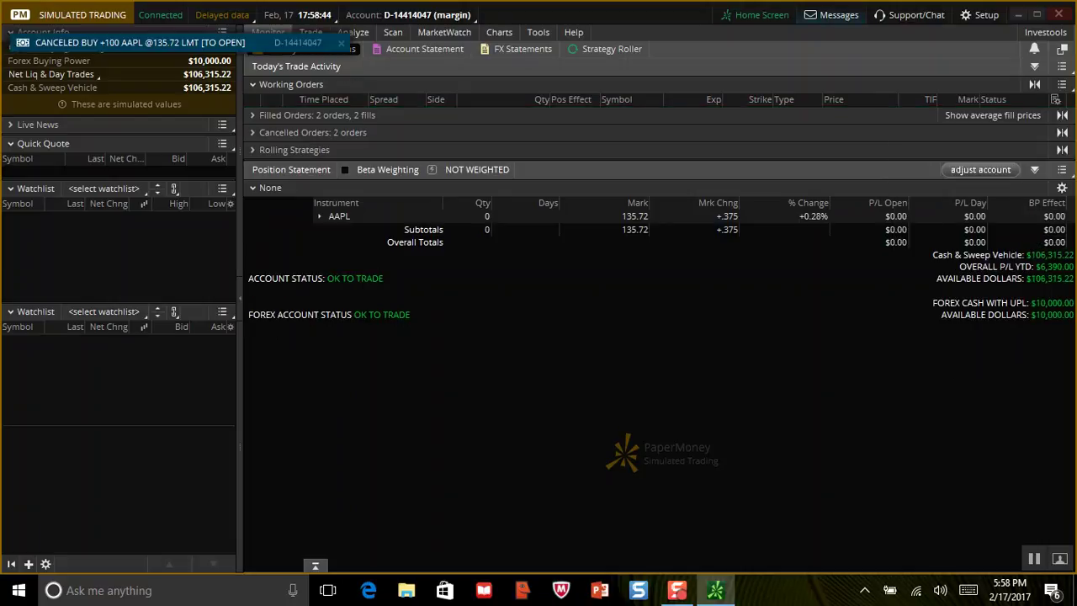